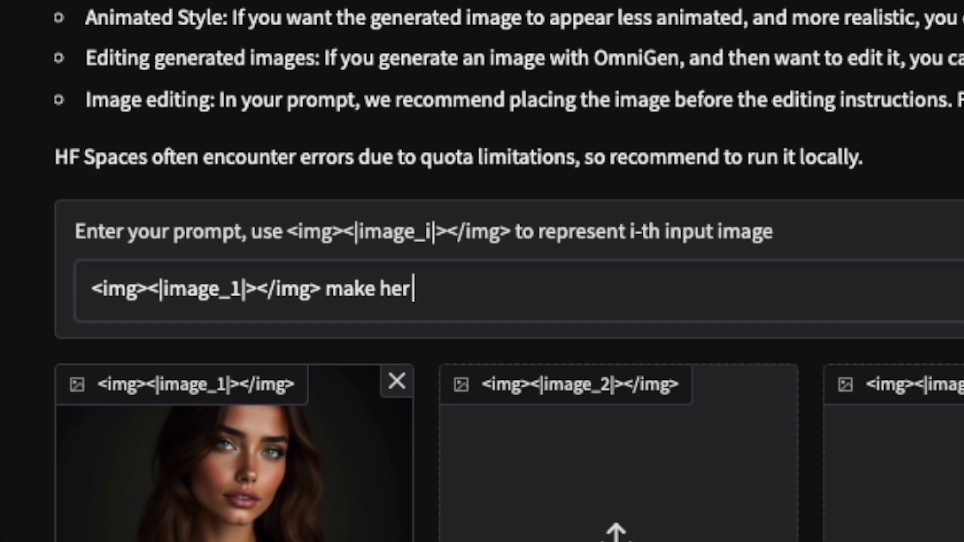
# Prompt '<img><|image_1|></img> make her wear a pink blazer', fixing the typo 'jacke' to 'blazer'
pyautogui.write('make her wear a pink jacke')
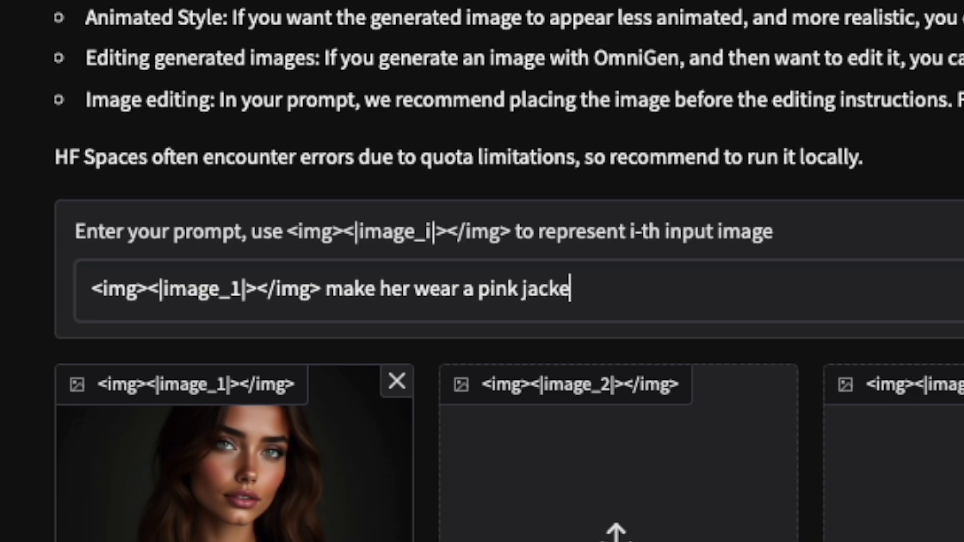
pyautogui.press('BackSpace')
pyautogui.press('BackSpace')
pyautogui.press('BackSpace')
pyautogui.press('BackSpace')
pyautogui.press('BackSpace')
pyautogui.press('BackSpace')
pyautogui.write('blazer')
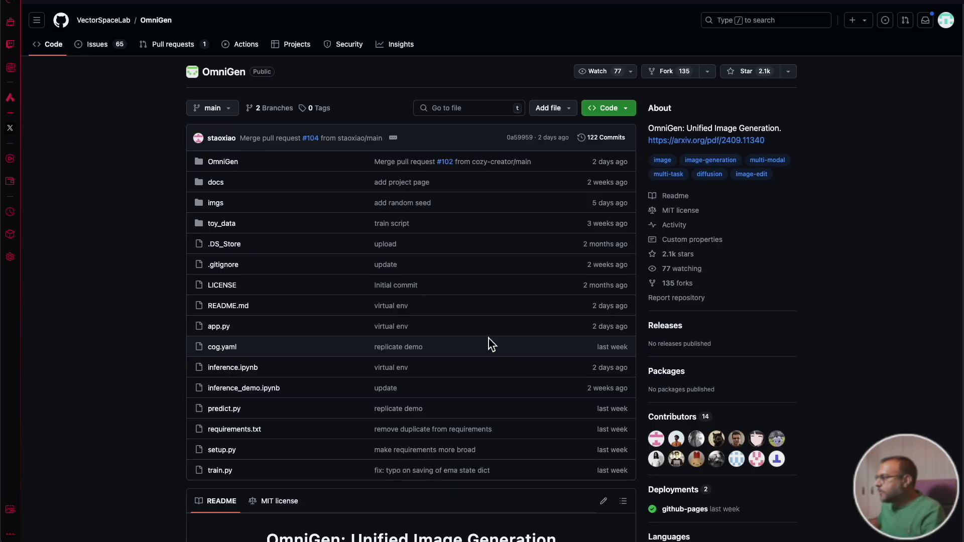
# Scroll the OmniGen README down to its Referring Expression Generation examples
pyautogui.scroll(-18, 557, 304)
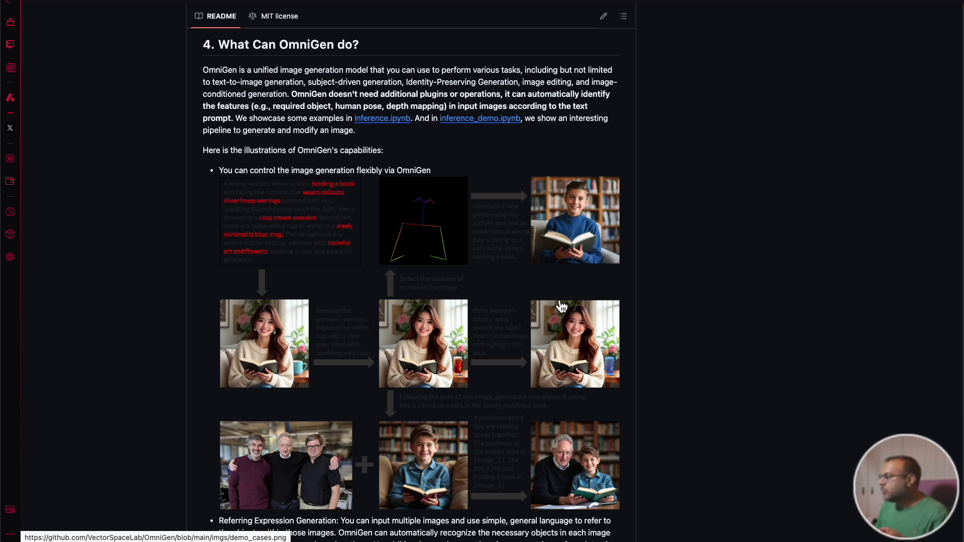
pyautogui.scroll(-7, 562, 306)
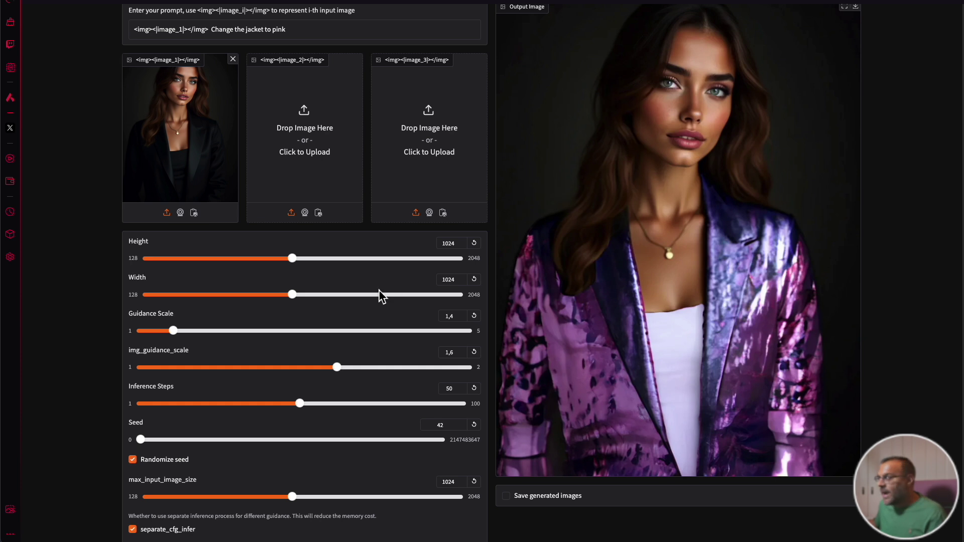
# Scroll the OmniGen page to review the pink-purple jacket output image
pyautogui.scroll(1, 383, 294)
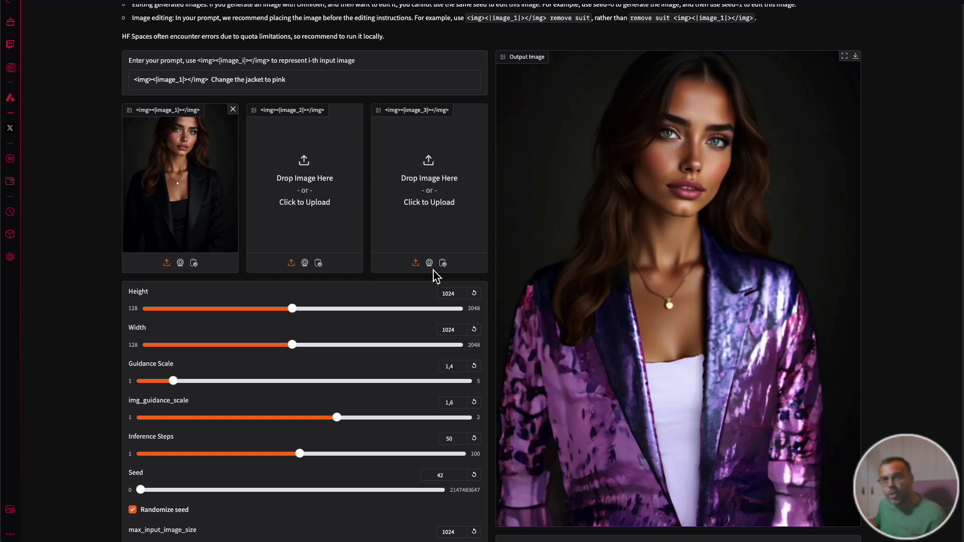
pyautogui.scroll(-1, 570, 300)
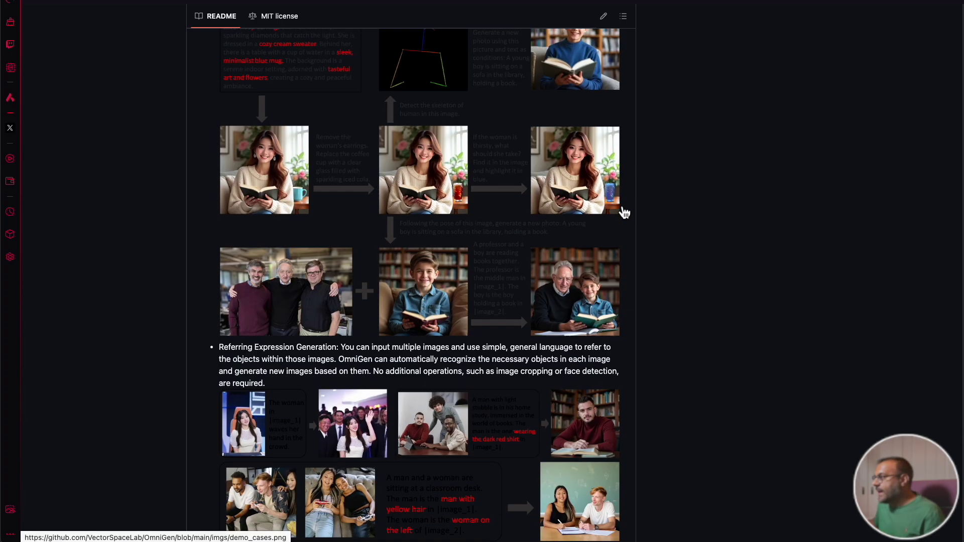
# Scroll the README past the flower-in-vase example and fine-tuning note to '5. Quick Start'
pyautogui.scroll(-1, 622, 224)
pyautogui.scroll(4, 622, 224)
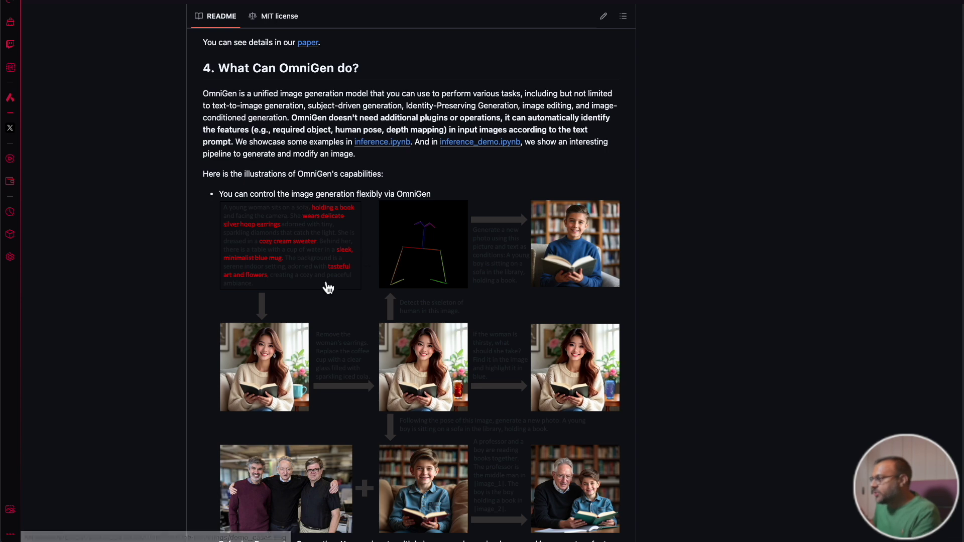
pyautogui.scroll(1, 251, 366)
pyautogui.scroll(-3, 270, 398)
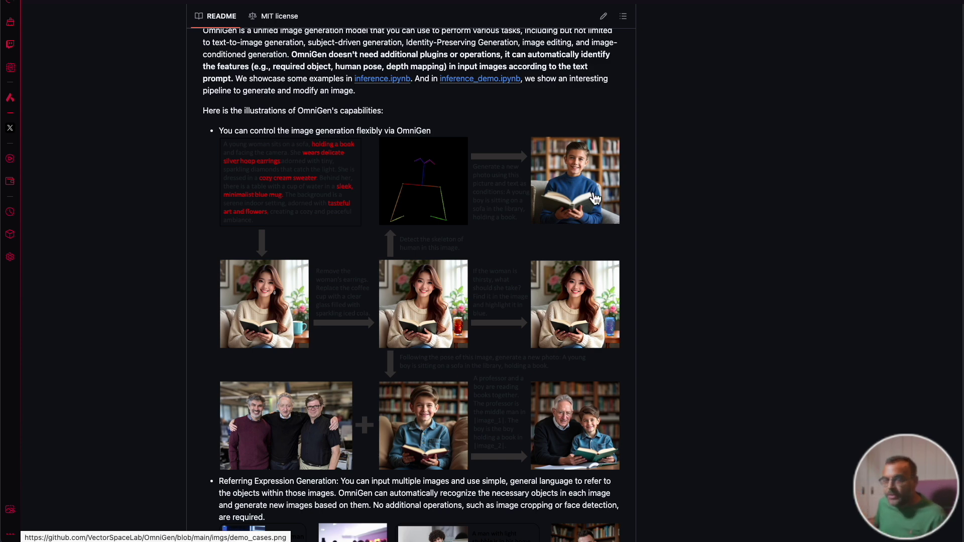
pyautogui.scroll(-5, 595, 199)
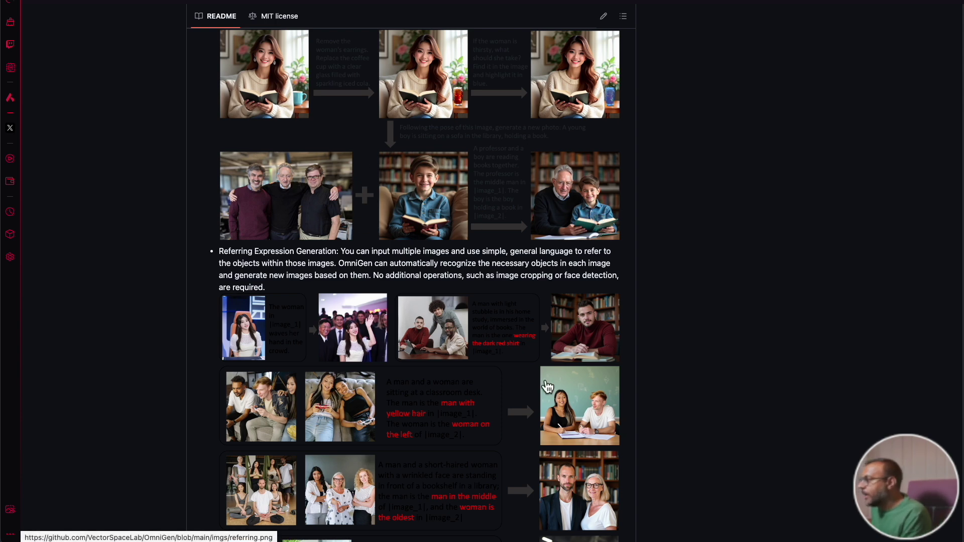
pyautogui.scroll(-4, 548, 387)
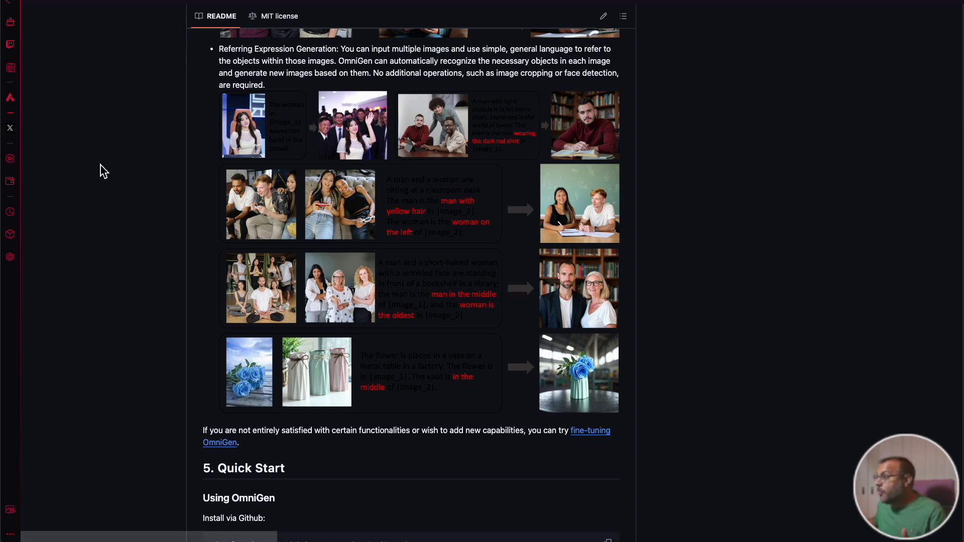
# Return to the Reddit OmniGen post and bring its title and capability grid into view
pyautogui.hotkey('ctrl', 'Tab')
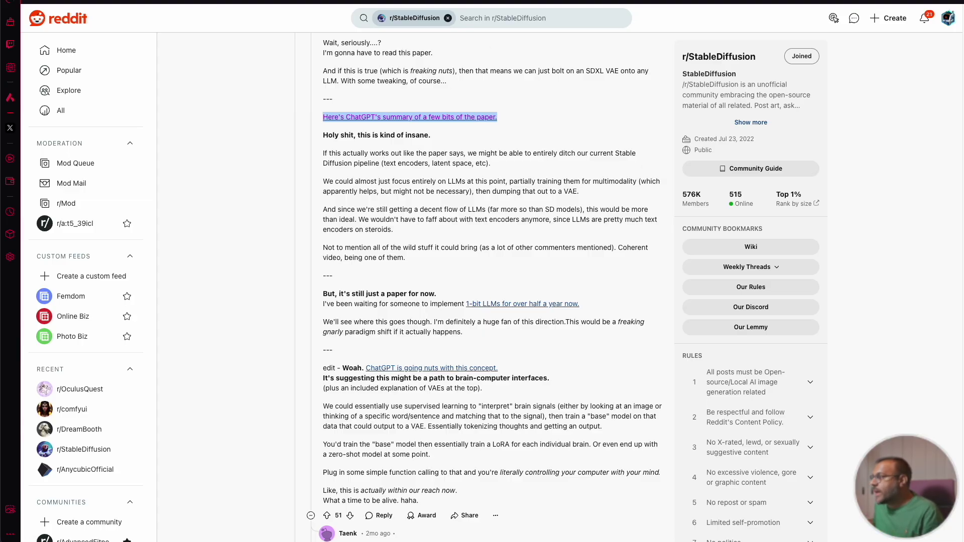
pyautogui.hotkey('ctrl', 'Tab')
pyautogui.scroll(-1, 424, 246)
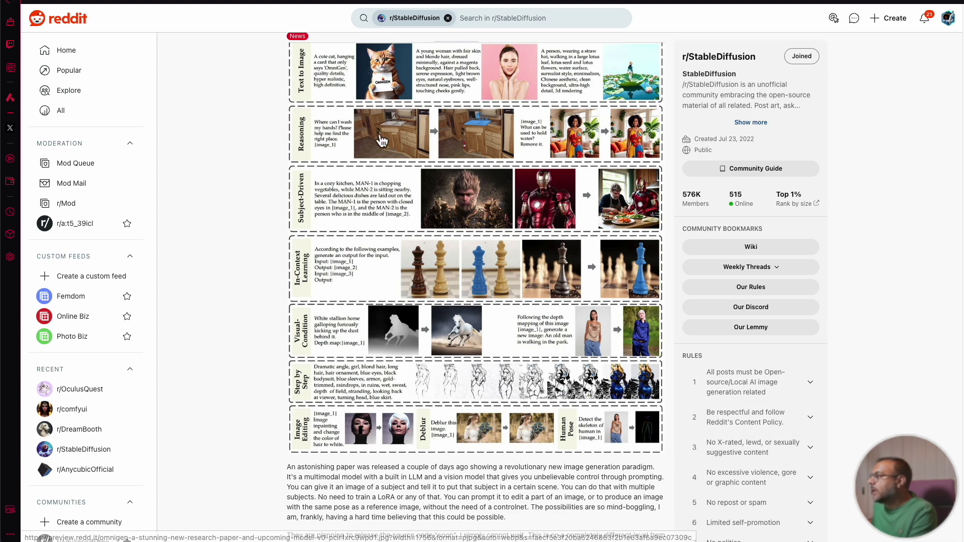
pyautogui.scroll(1, 382, 151)
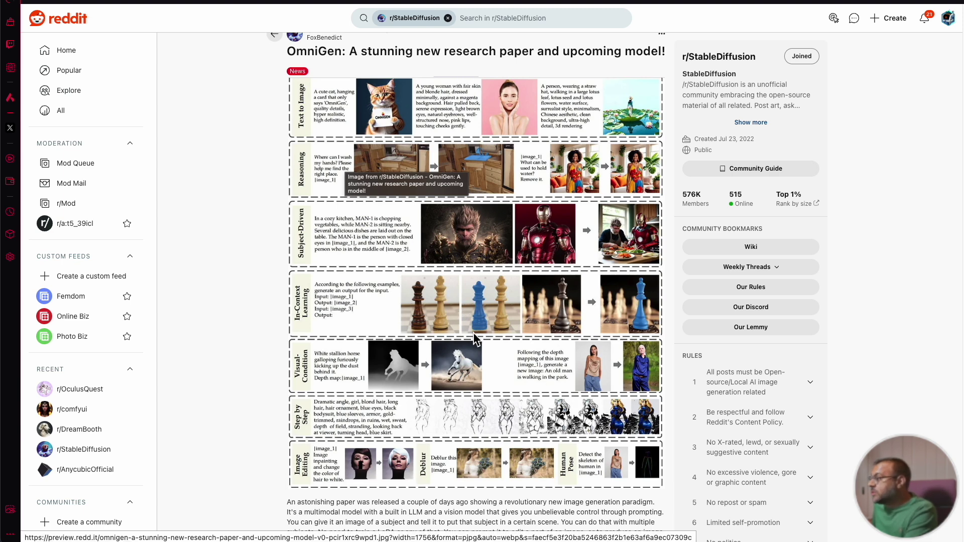
# Scroll the Reddit OmniGen post down to its comments
pyautogui.scroll(-10, 351, 356)
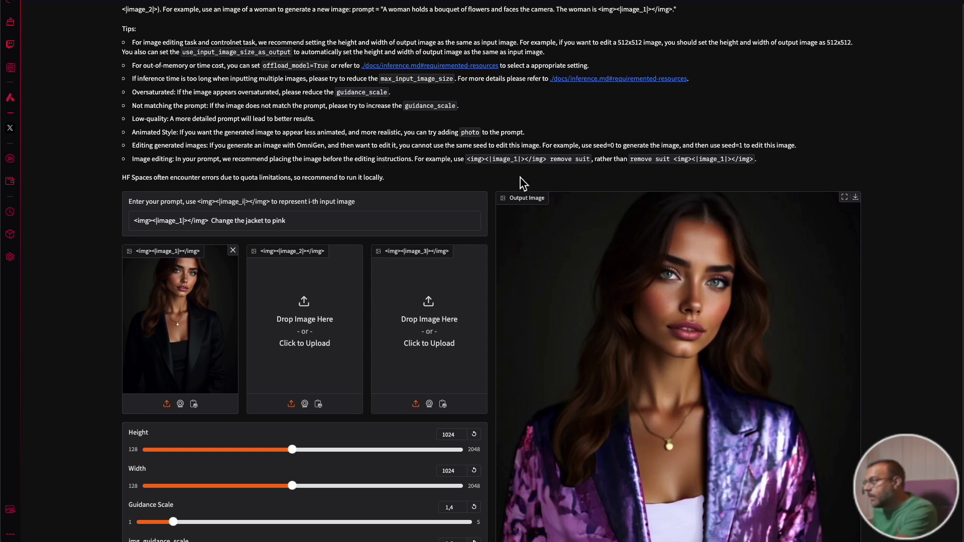
# Scroll past Generate Image to the Examples table of sample prompts and input images
pyautogui.scroll(-15, 522, 312)
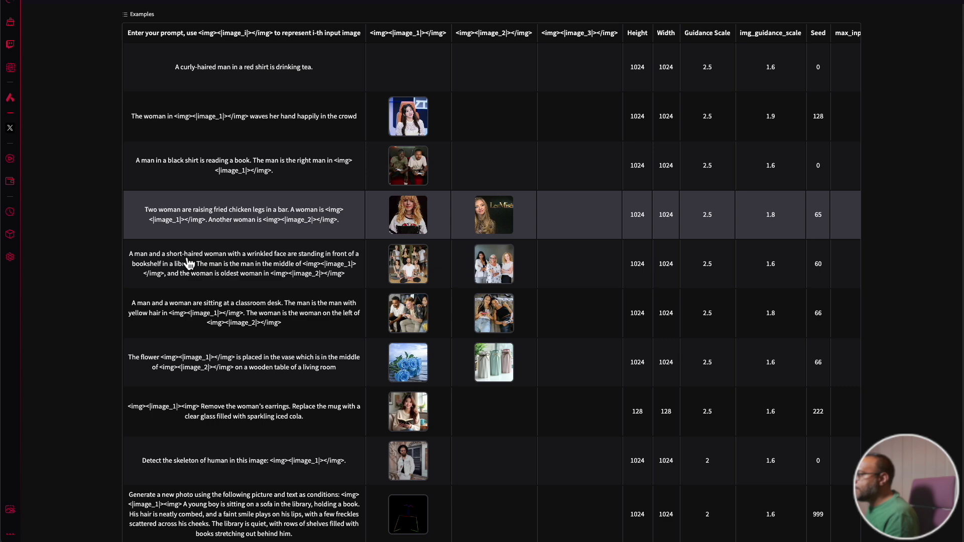
pyautogui.scroll(-1, 263, 402)
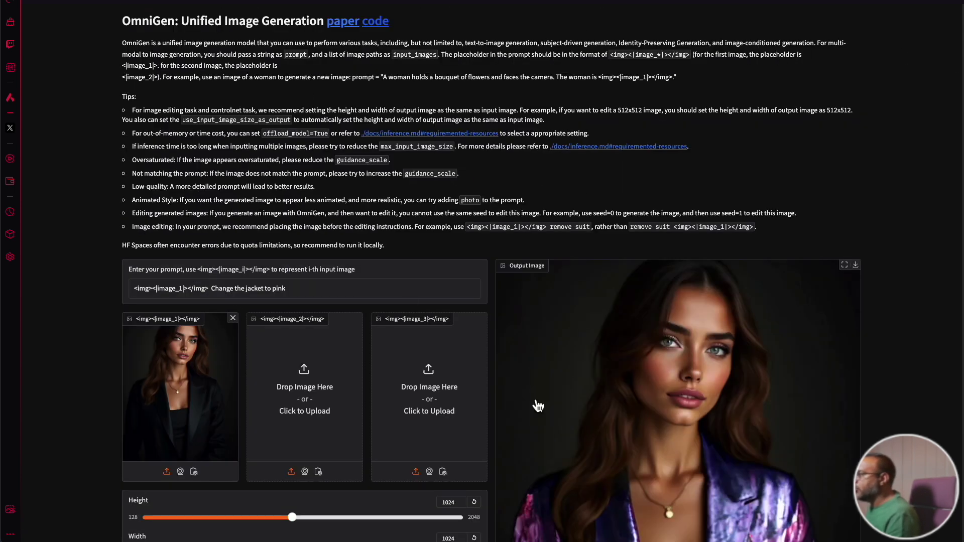
pyautogui.scroll(-2, 417, 251)
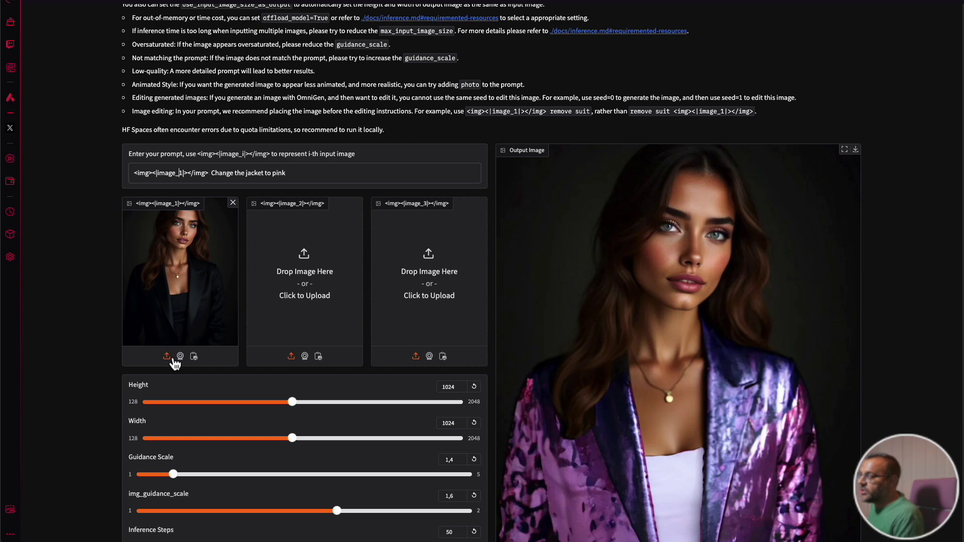
pyautogui.scroll(-10, 269, 248)
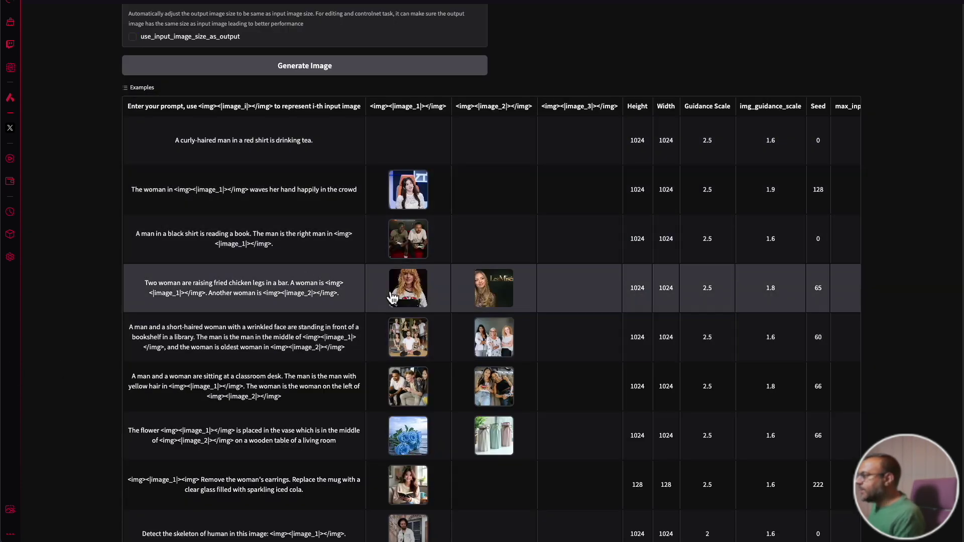
# Load the 'Two woman are raising fried chicken legs' example and generate its image
pyautogui.click(214, 309)
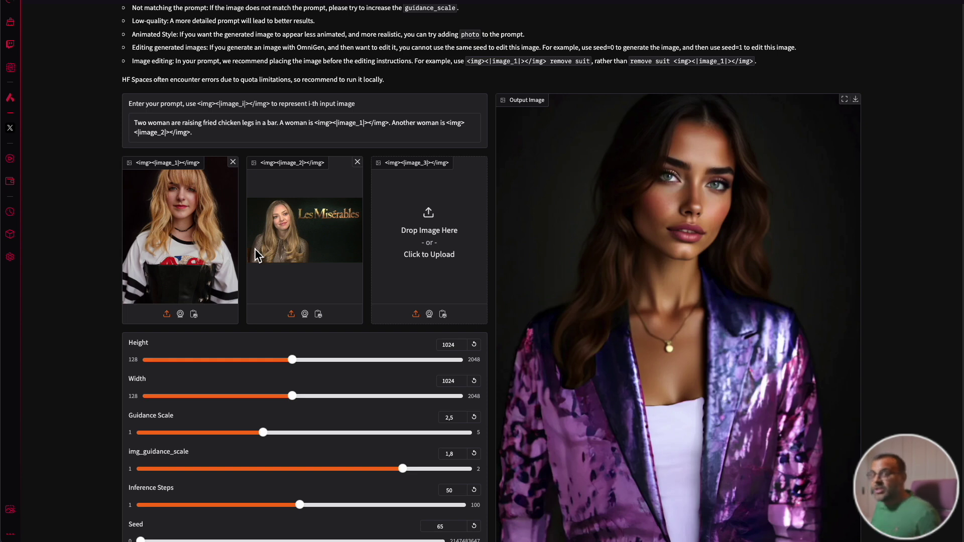
pyautogui.scroll(-9, 284, 197)
pyautogui.click(304, 289)
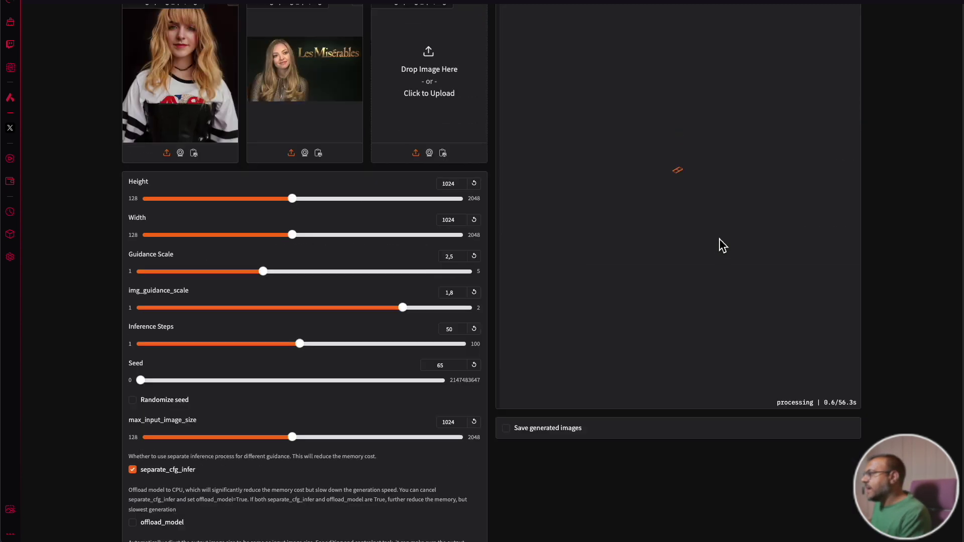
pyautogui.scroll(4, 722, 246)
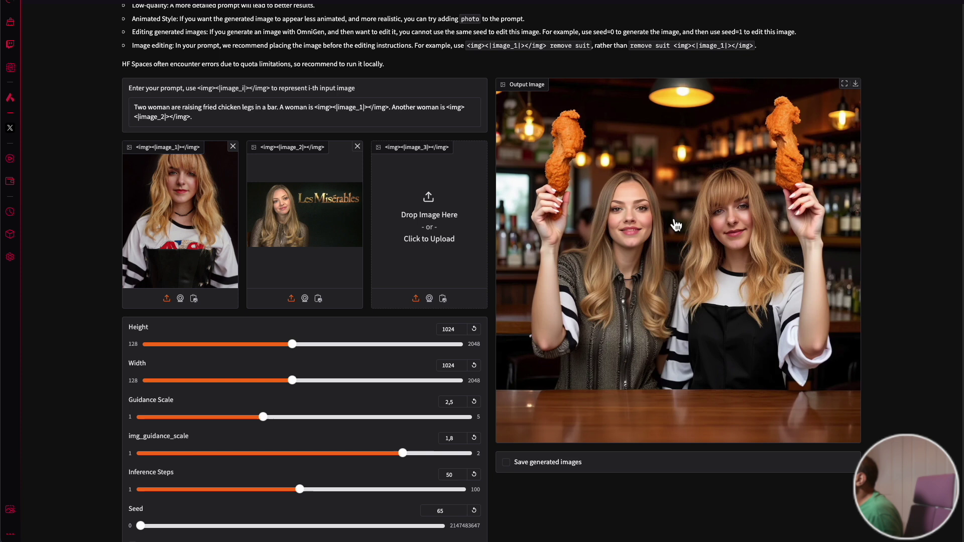
pyautogui.scroll(1, 675, 225)
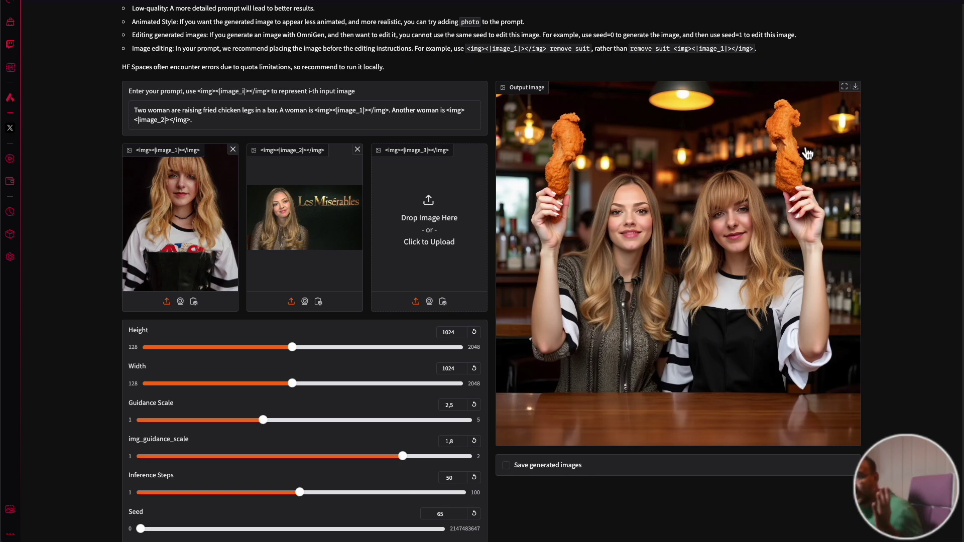
pyautogui.scroll(-15, 708, 250)
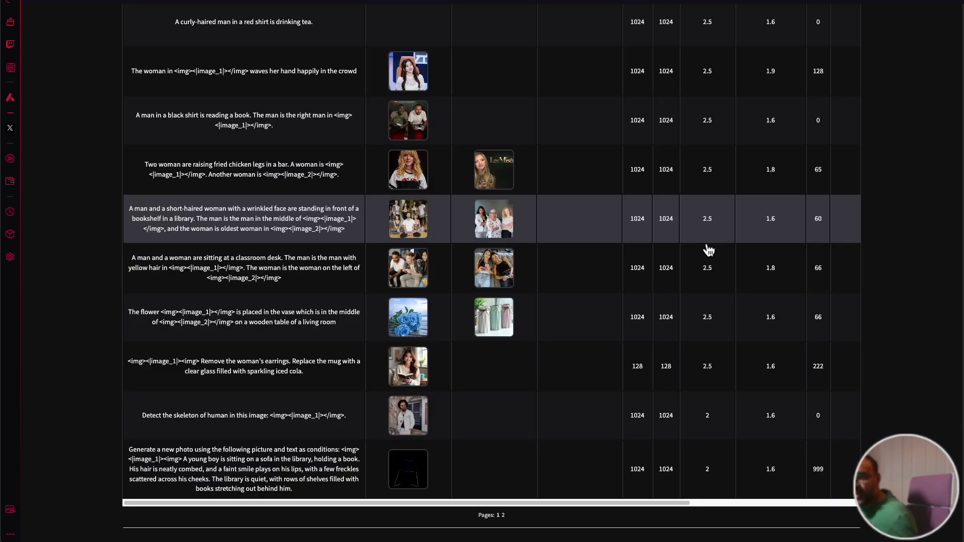
pyautogui.scroll(1, 598, 330)
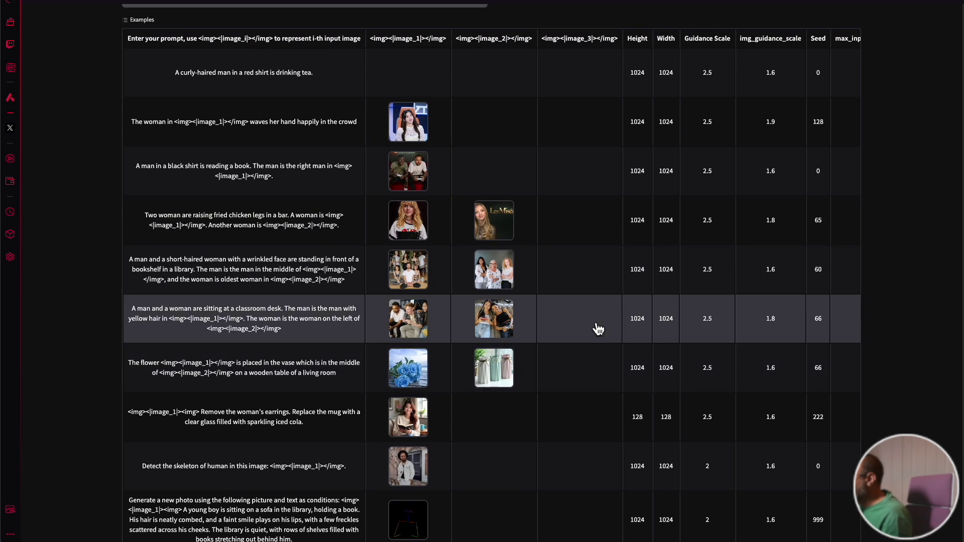
pyautogui.scroll(11, 599, 334)
pyautogui.scroll(-3, 562, 372)
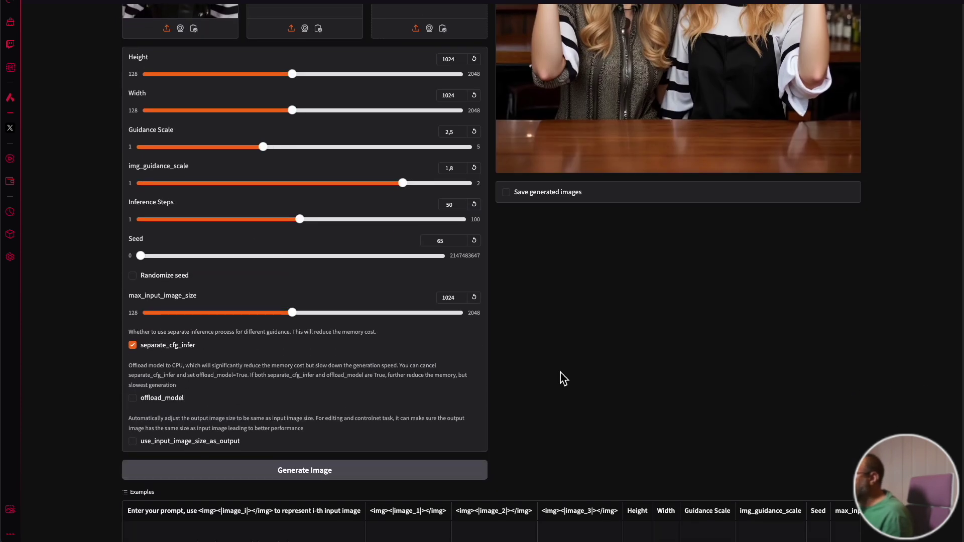
pyautogui.scroll(1, 126, 102)
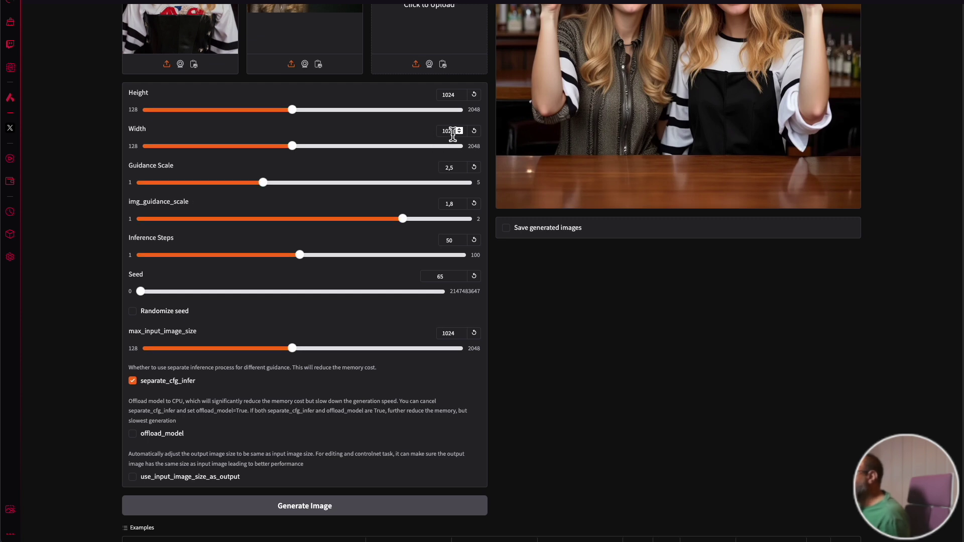
pyautogui.scroll(-1, 442, 160)
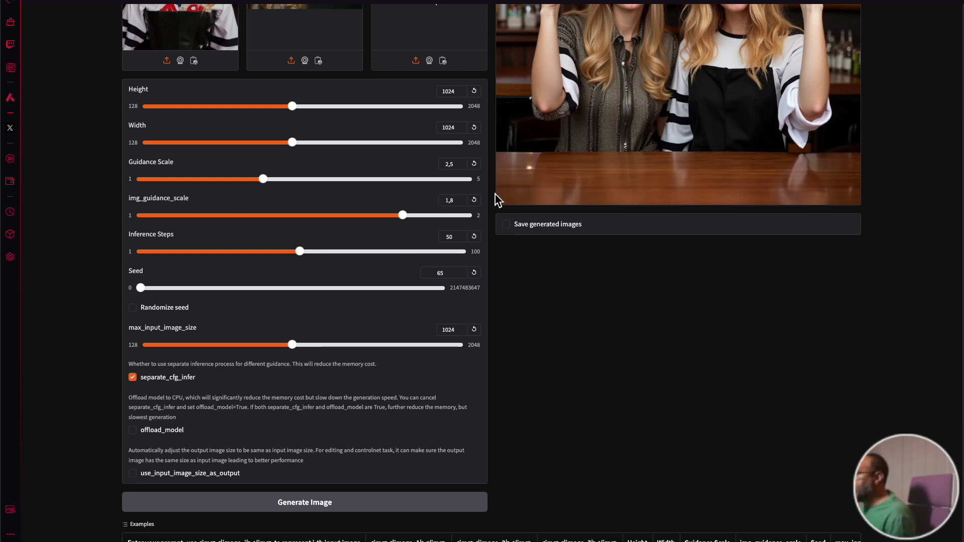
pyautogui.scroll(4, 776, 90)
pyautogui.scroll(-1, 755, 278)
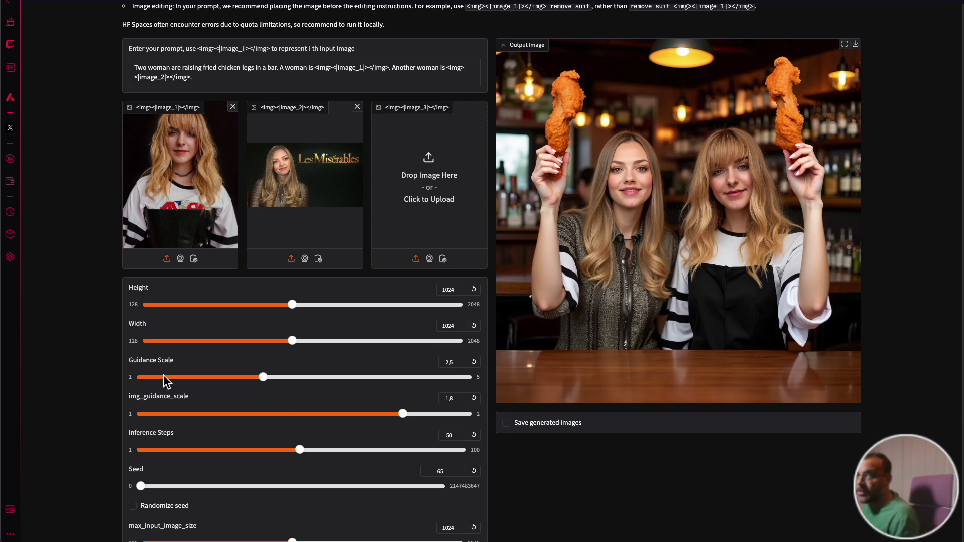
pyautogui.scroll(-4, 166, 382)
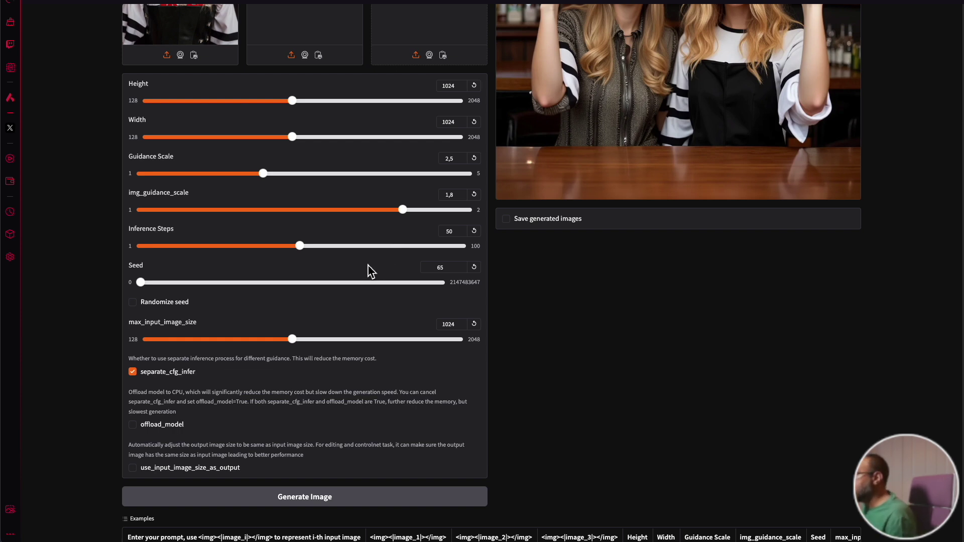
pyautogui.scroll(-2, 369, 271)
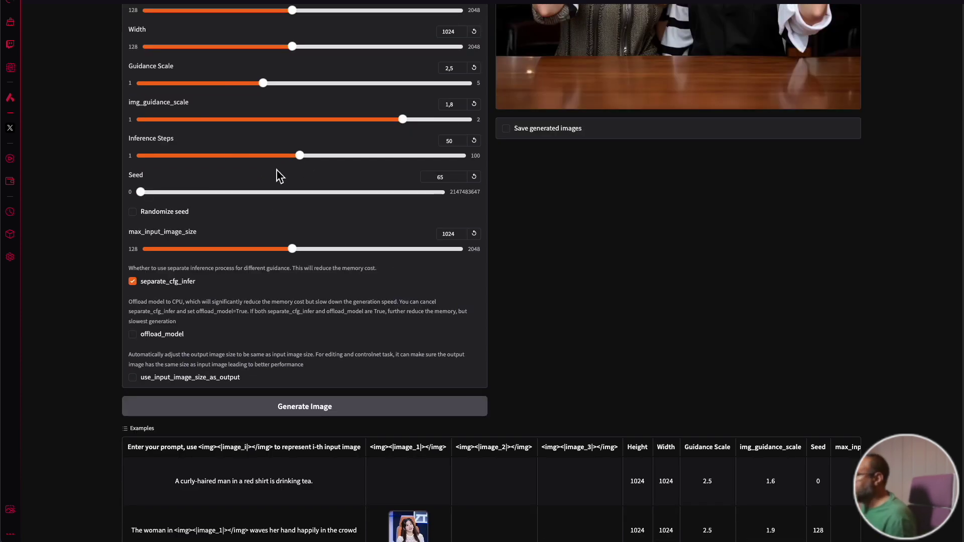
pyautogui.scroll(-1, 245, 234)
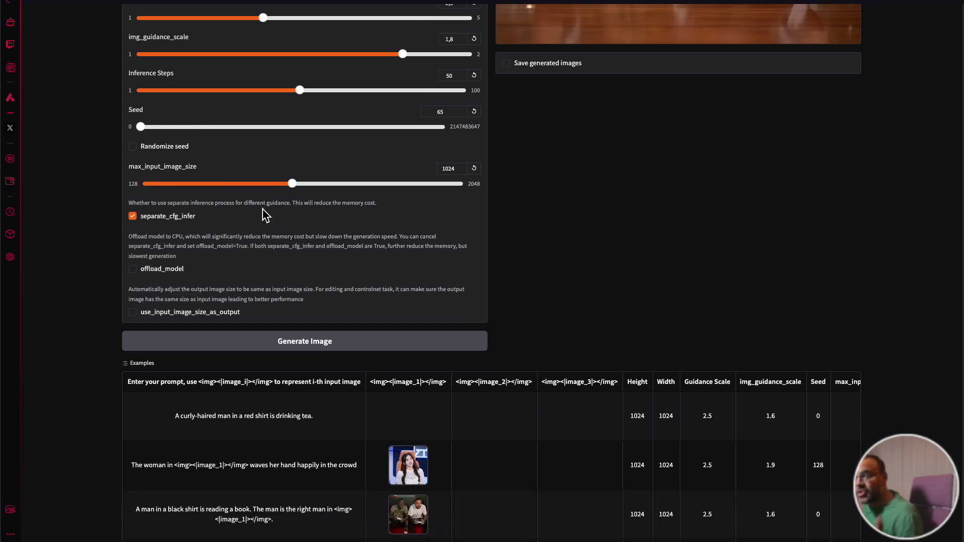
pyautogui.scroll(4, 362, 156)
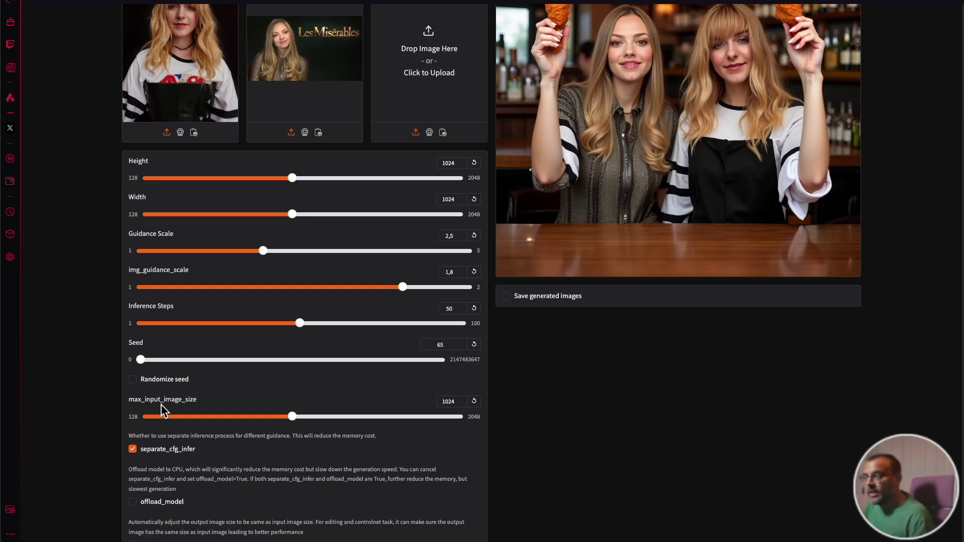
pyautogui.scroll(-5, 211, 389)
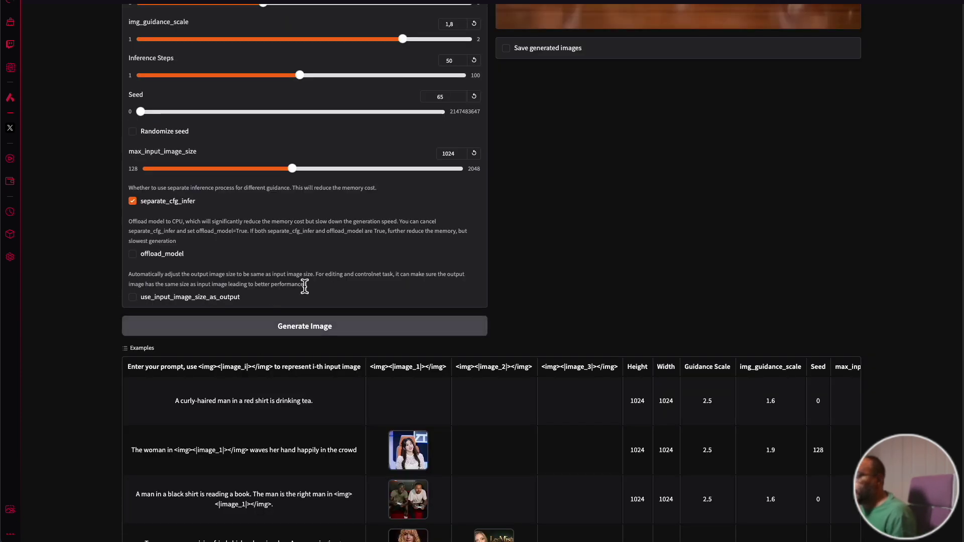
pyautogui.scroll(8, 440, 246)
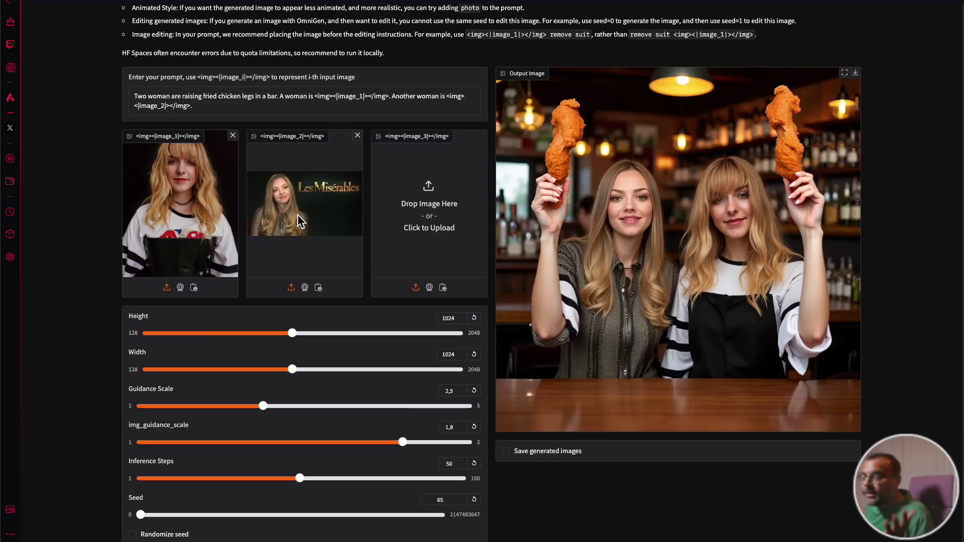
pyautogui.scroll(-7, 197, 316)
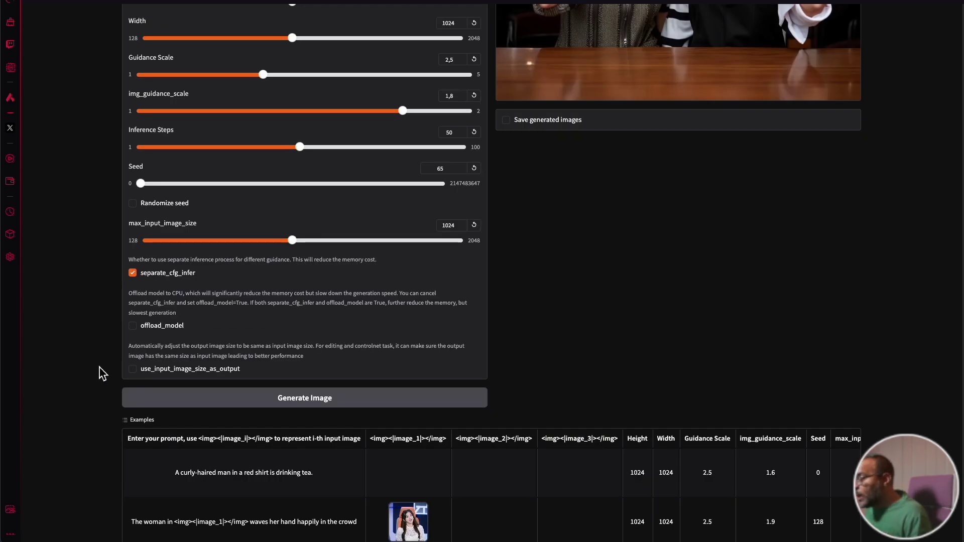
pyautogui.scroll(5, 139, 309)
pyautogui.scroll(1, 146, 261)
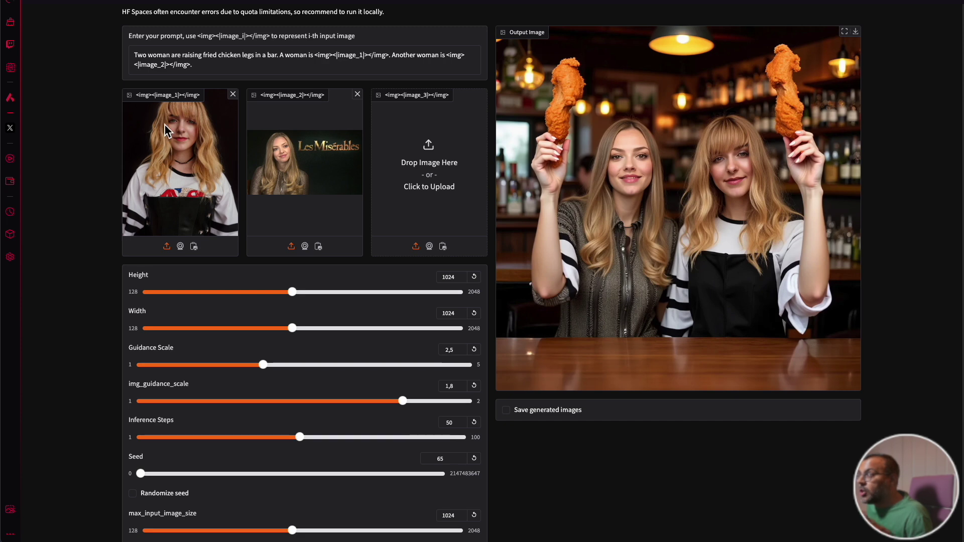
pyautogui.scroll(5, 504, 164)
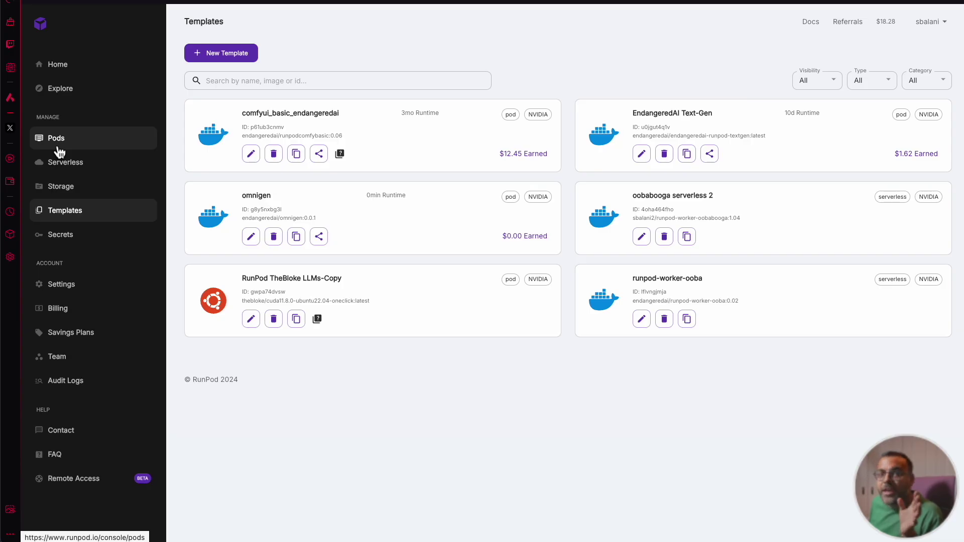
# Deploy an RTX 4090 pod from the omnigen template and expand its details
pyautogui.click(58, 150)
pyautogui.click(208, 52)
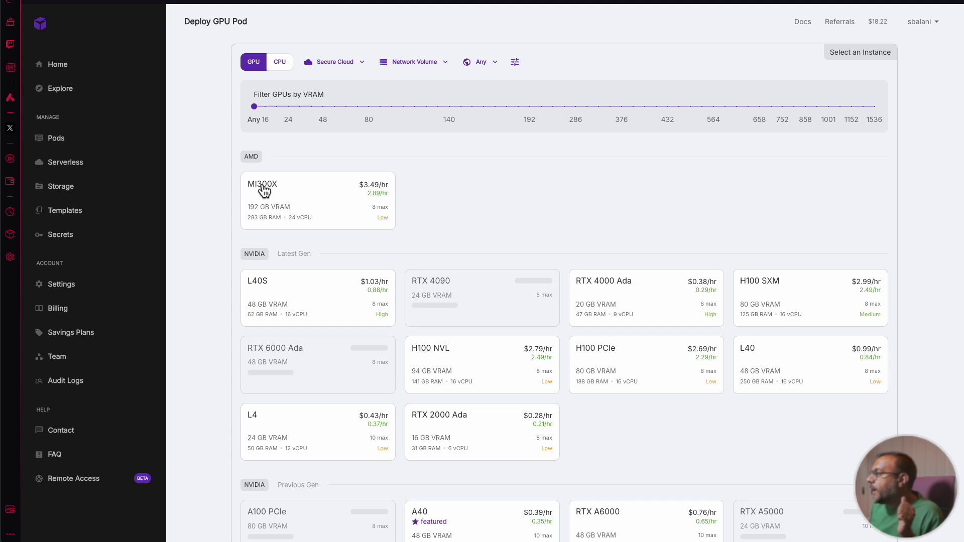
pyautogui.scroll(-15, 429, 327)
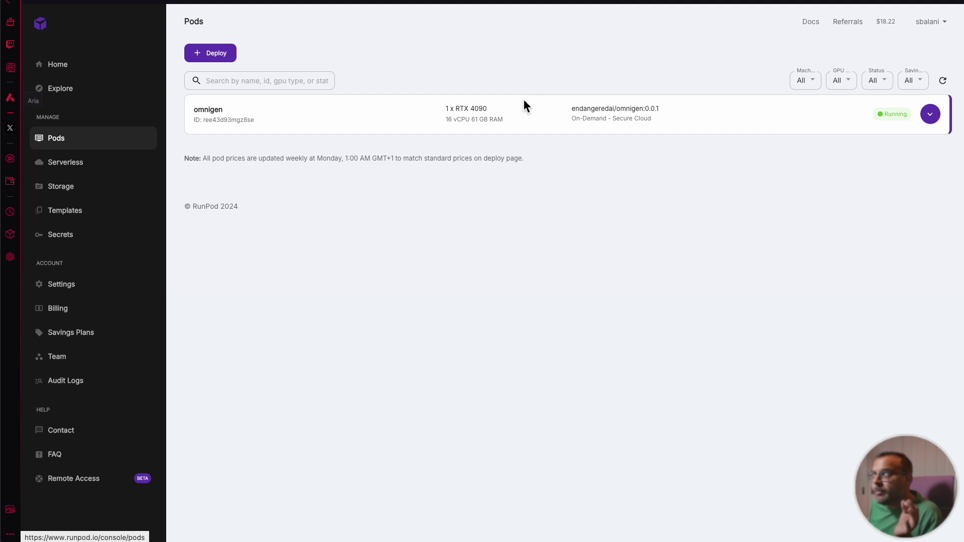
pyautogui.click(930, 114)
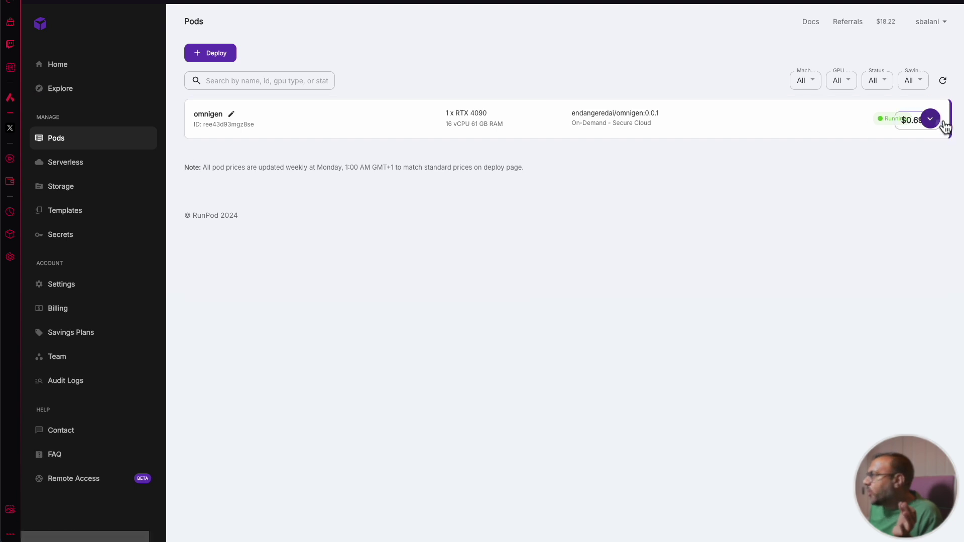
# Check the omnigen pod's container logs, then bring up its Connect options
pyautogui.click(263, 304)
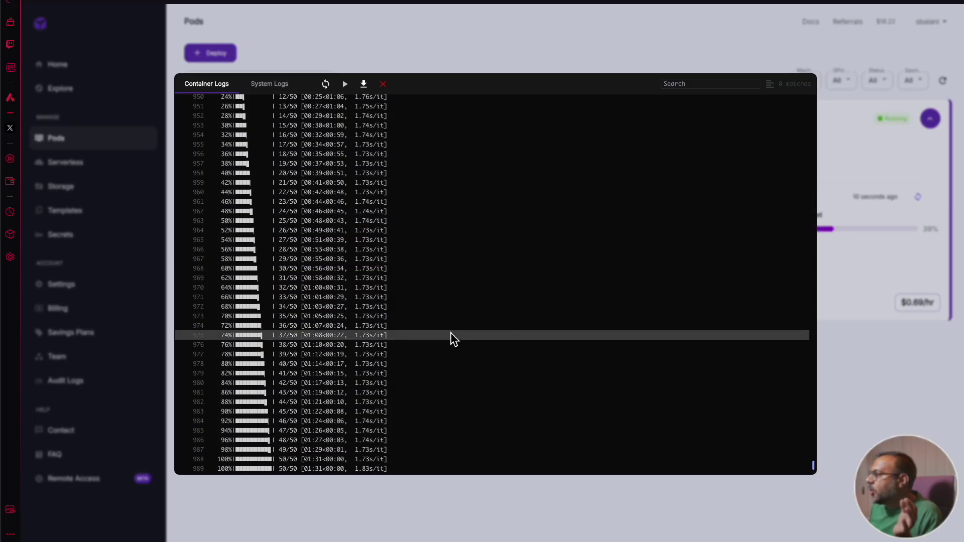
pyautogui.scroll(5, 450, 338)
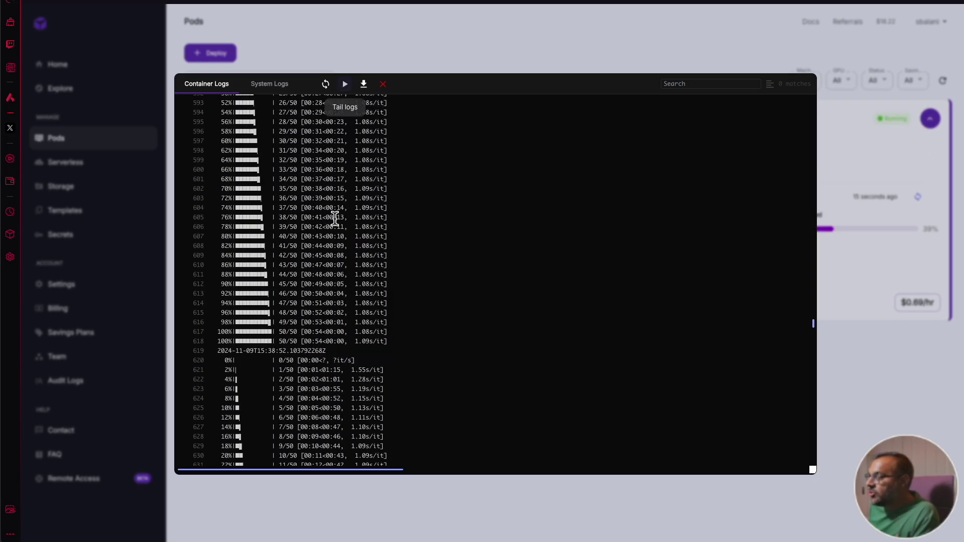
pyautogui.scroll(15, 337, 236)
pyautogui.scroll(-5, 338, 322)
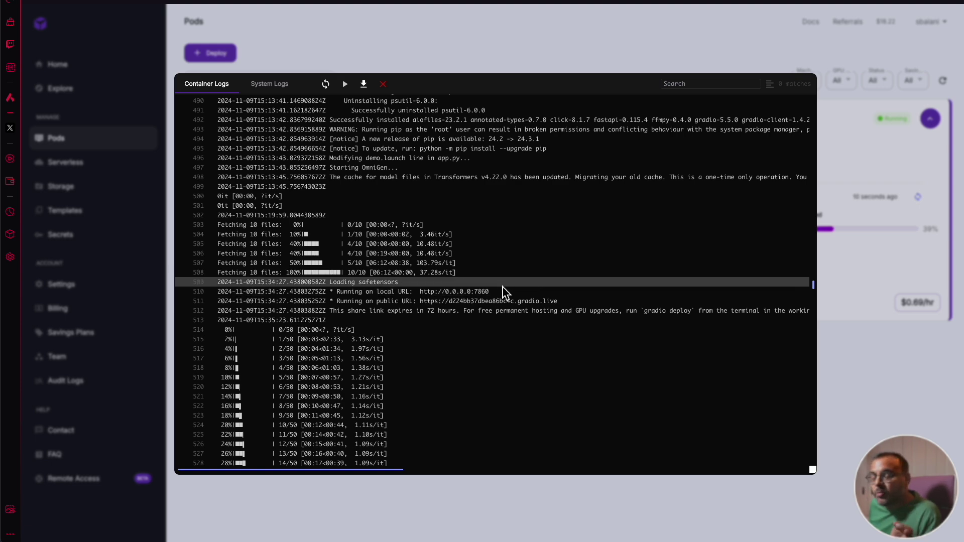
pyautogui.click(881, 399)
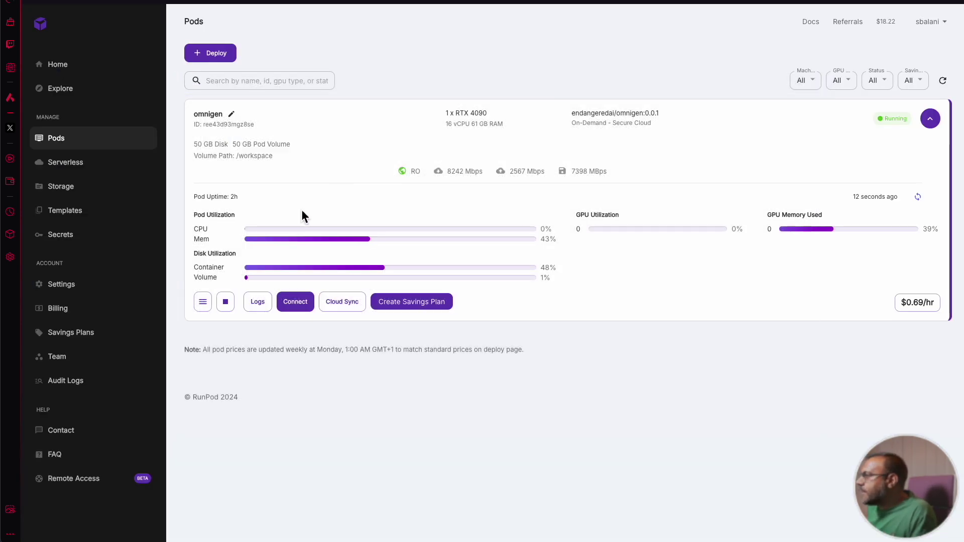
pyautogui.click(295, 301)
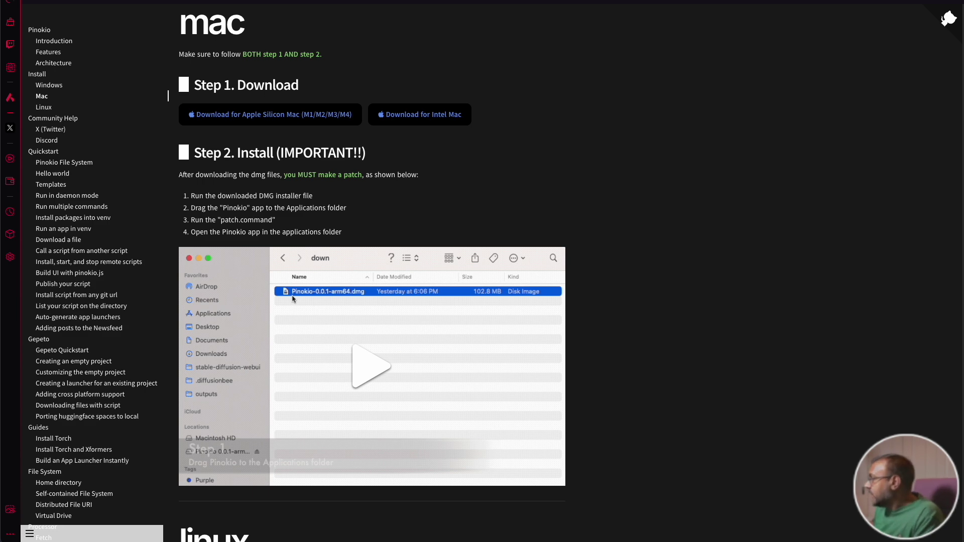
# Search Pinokio's verified scripts for 'omnigen', open its version 2.0 card and start the download
pyautogui.moveTo(963, 57); pyautogui.dragTo(341, 14)
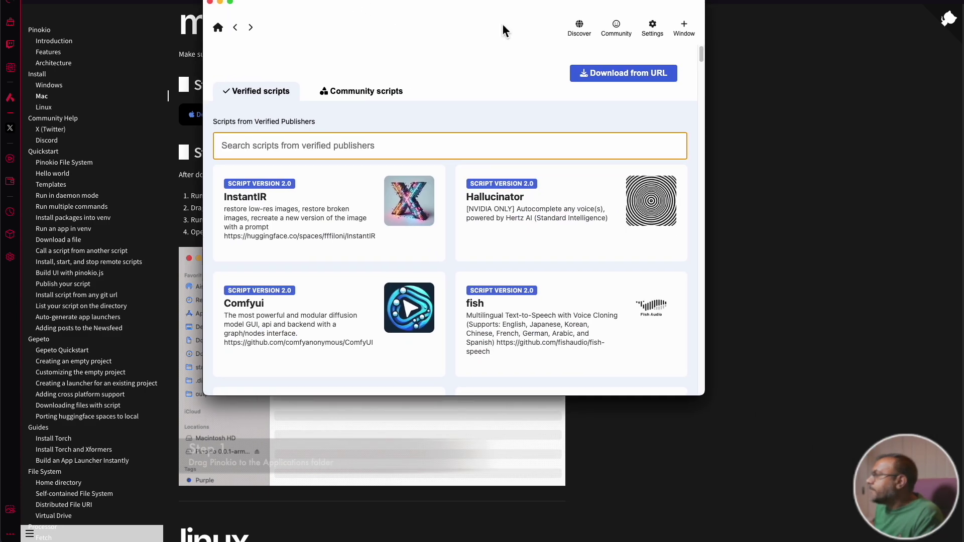
pyautogui.write('omnigen')
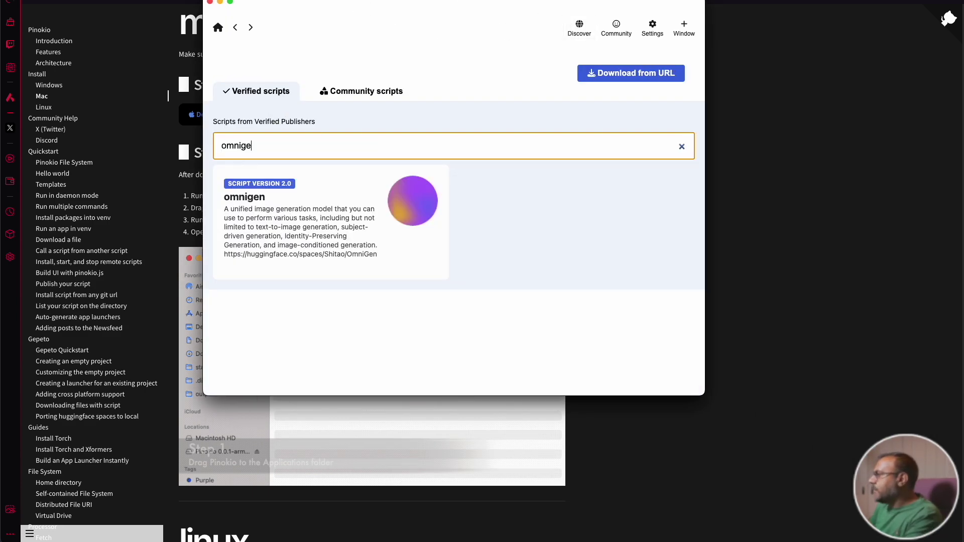
pyautogui.click(338, 212)
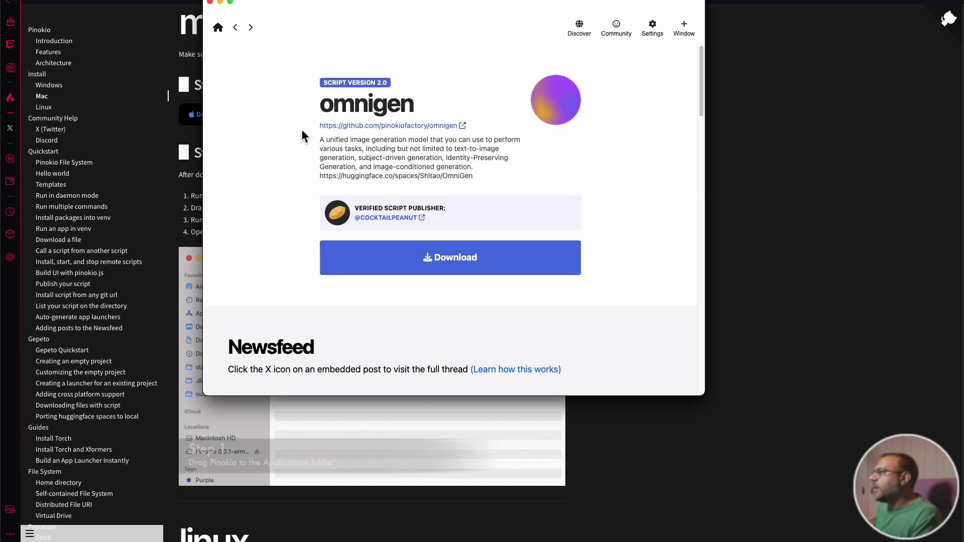
pyautogui.click(444, 260)
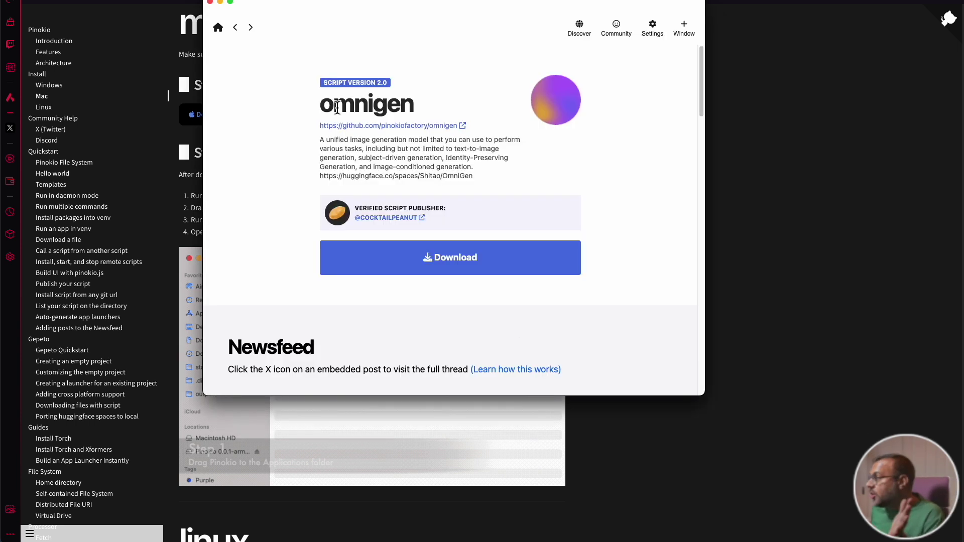
# Open the installed ComfyUI app from Pinokio's home list, then close the Pinokio window
pyautogui.click(219, 30)
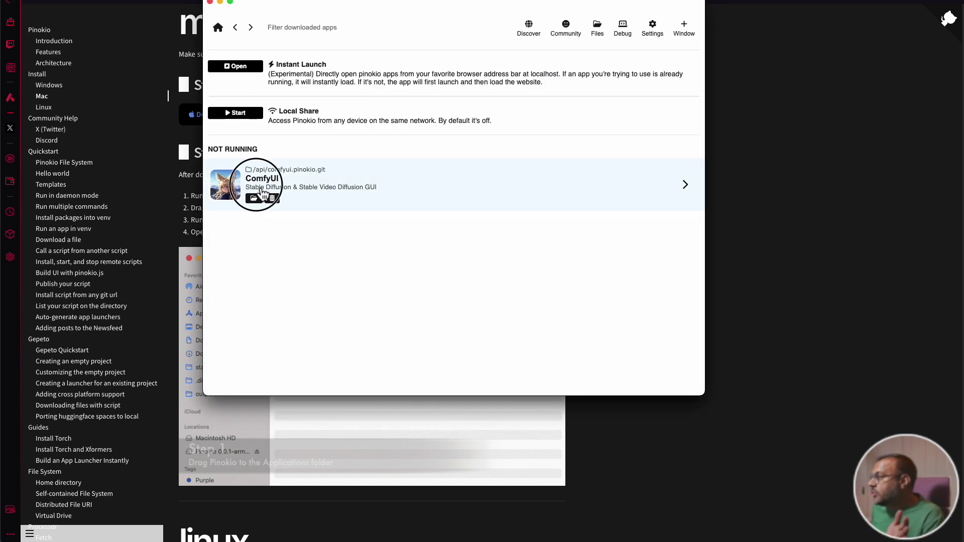
pyautogui.click(259, 189)
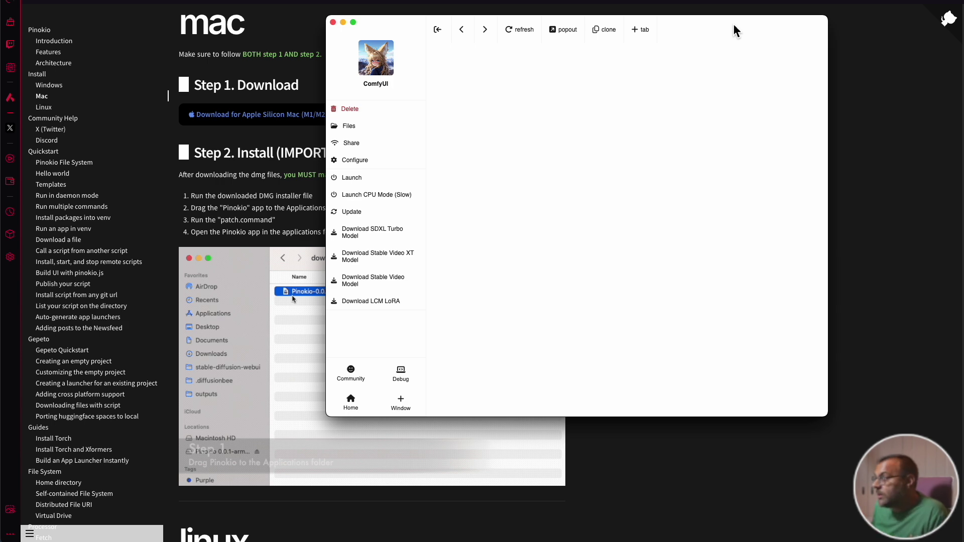
pyautogui.press('super+w')
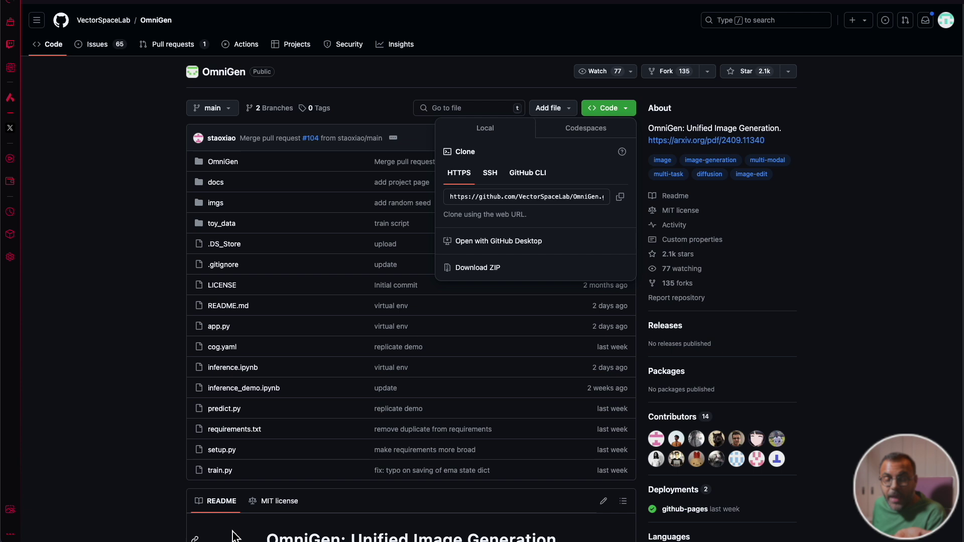
# Dismiss the OmniGen repository's Code clone options menu
pyautogui.press('Escape')
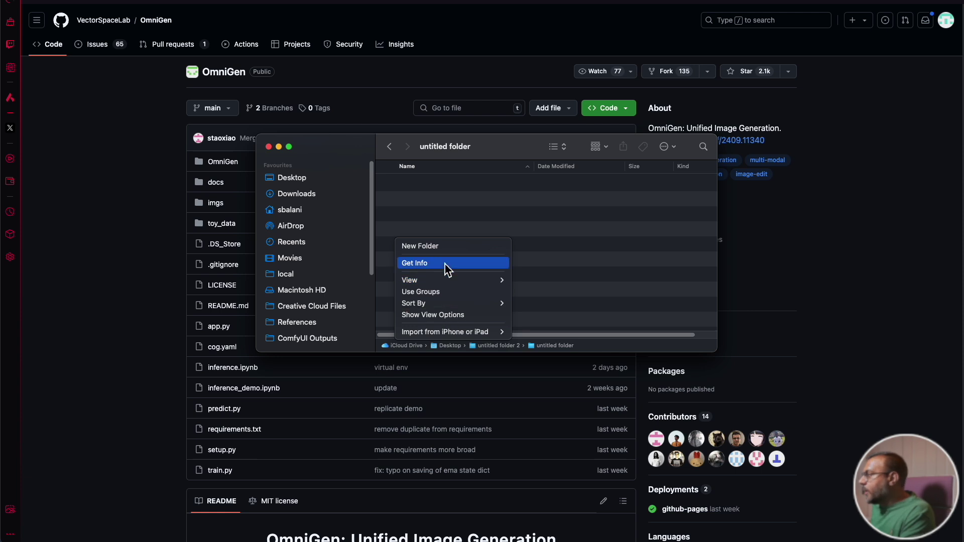
# Run git clone with the OmniGen URL in the untitled folder, interrupt it, and type app.py
pyautogui.click(533, 344)
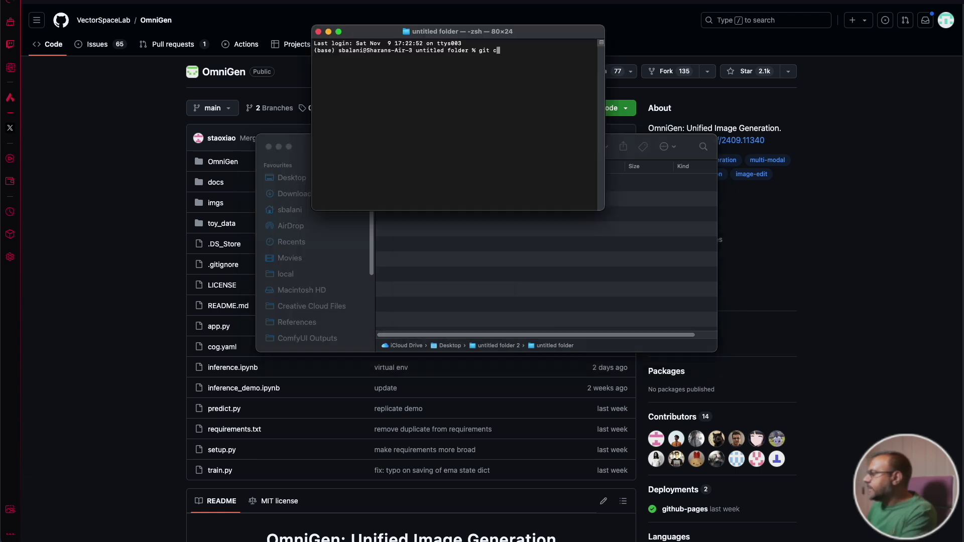
pyautogui.write('lone')
pyautogui.press('super+v')
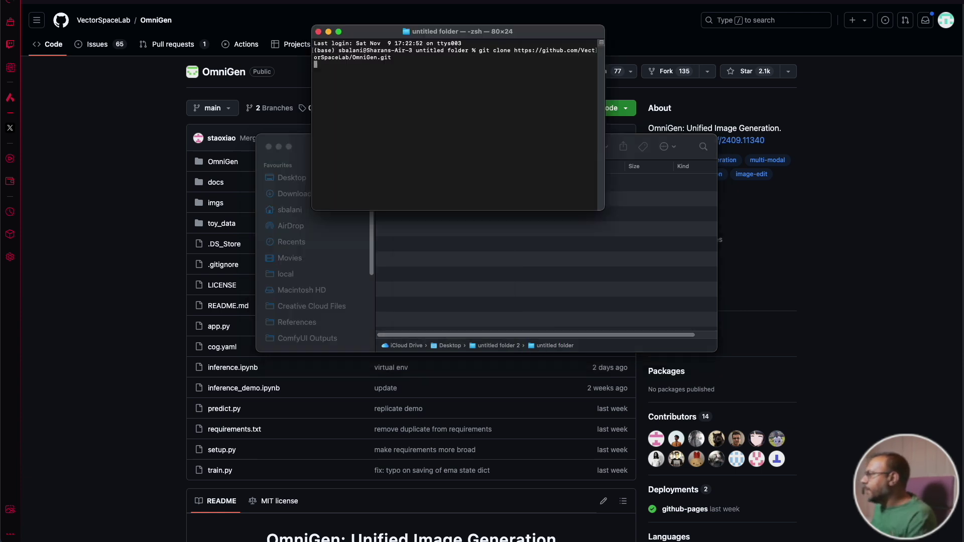
pyautogui.press('Return')
pyautogui.hotkey('ctrl', 'c')
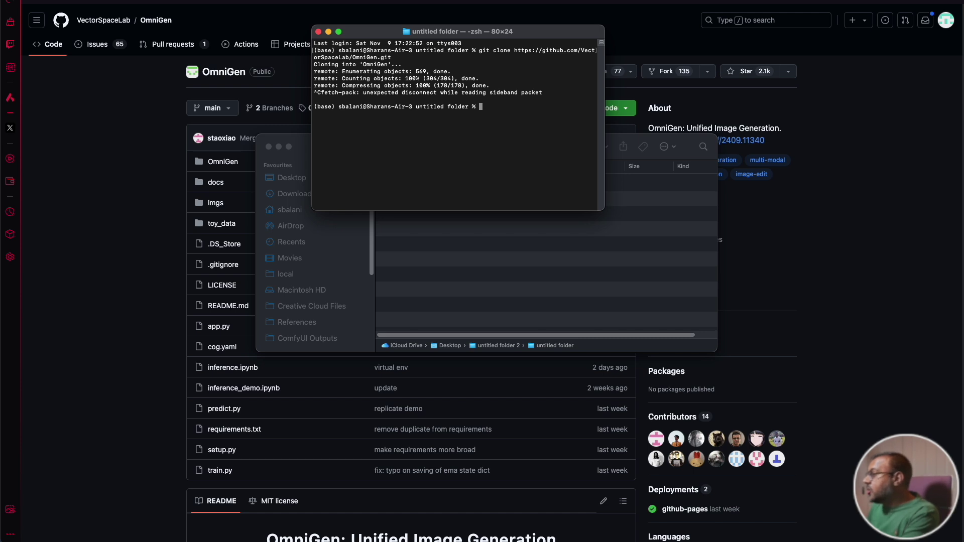
pyautogui.write('app.py')
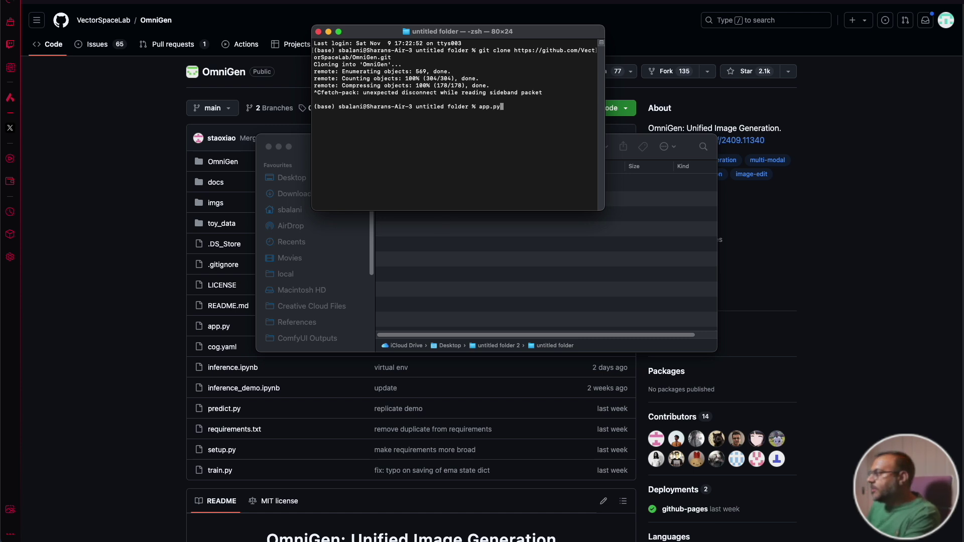